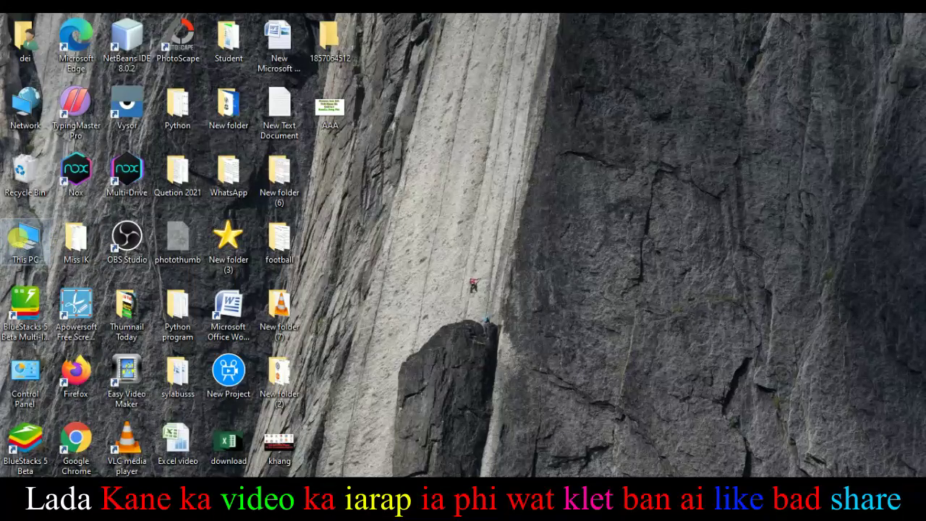
Step: Open the properties of This PC to check the Windows edition, processor, memory and system type, and close both windows
double_click(22, 241)
click(284, 23)
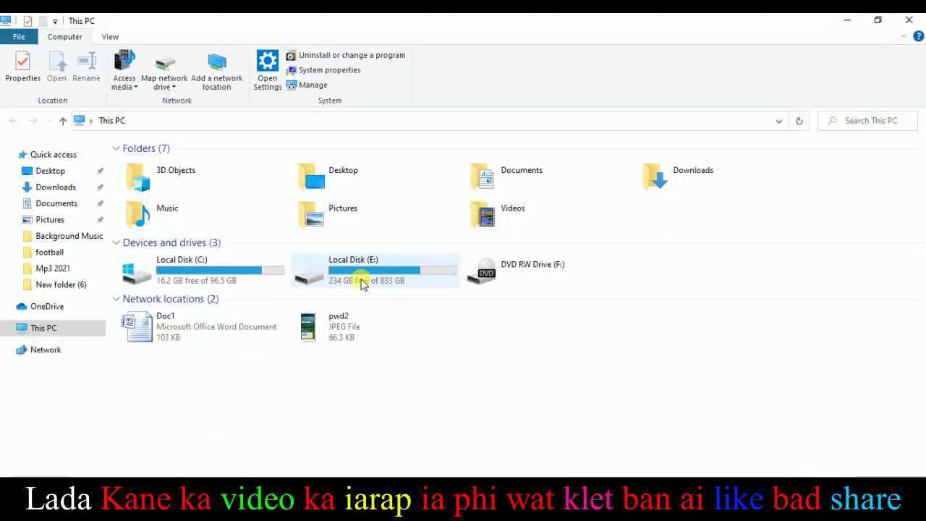
right_click(483, 413)
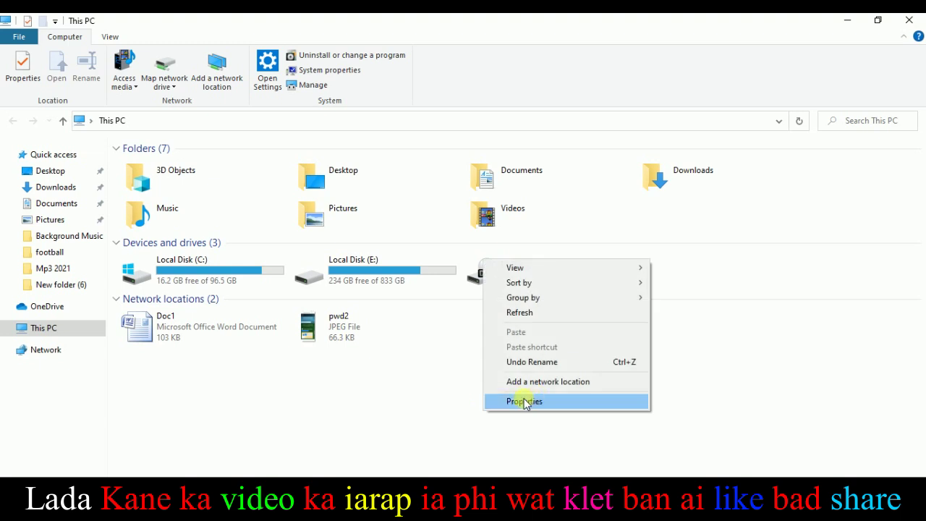
click(514, 404)
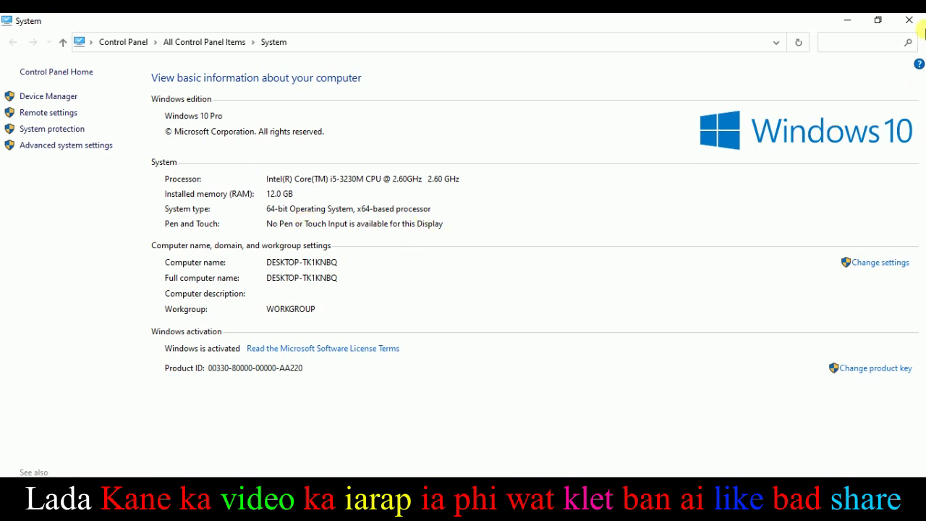
click(910, 20)
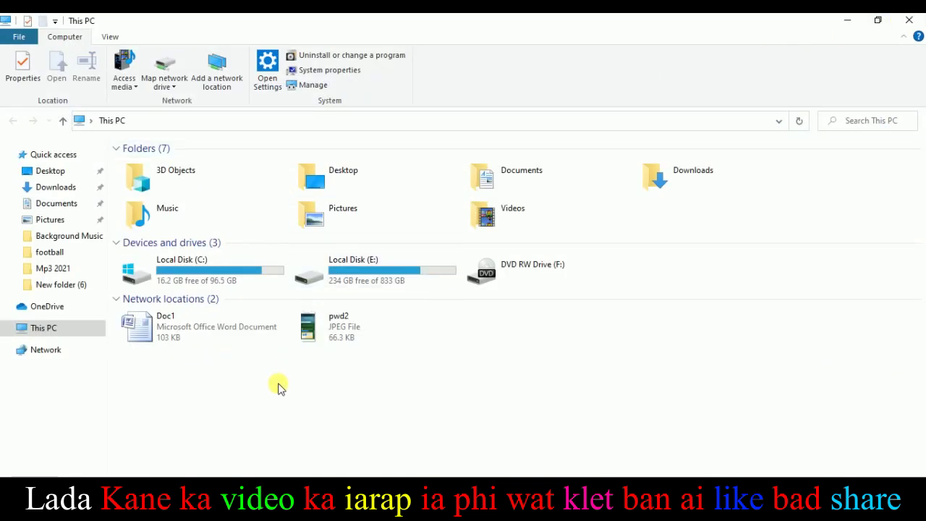
click(909, 21)
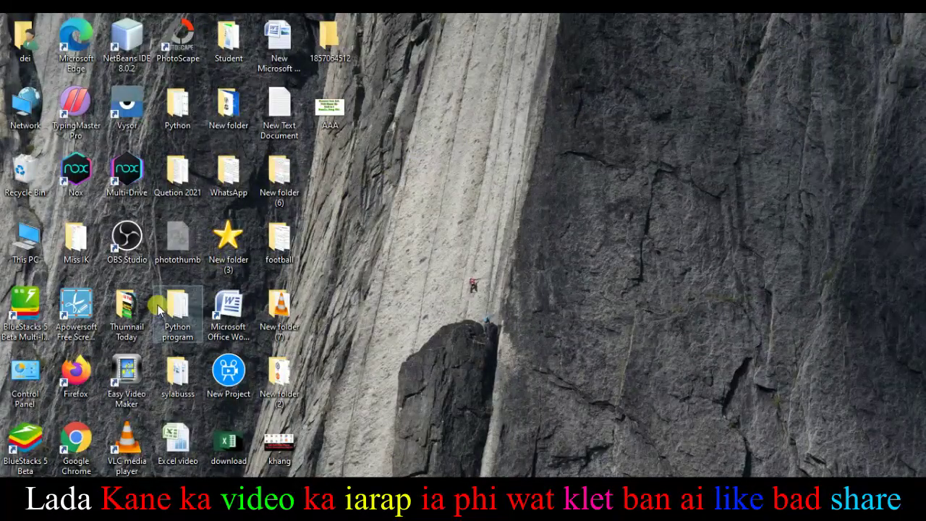
Step: Open Programs and Features in Control Panel and look through the list of installed programs
double_click(16, 380)
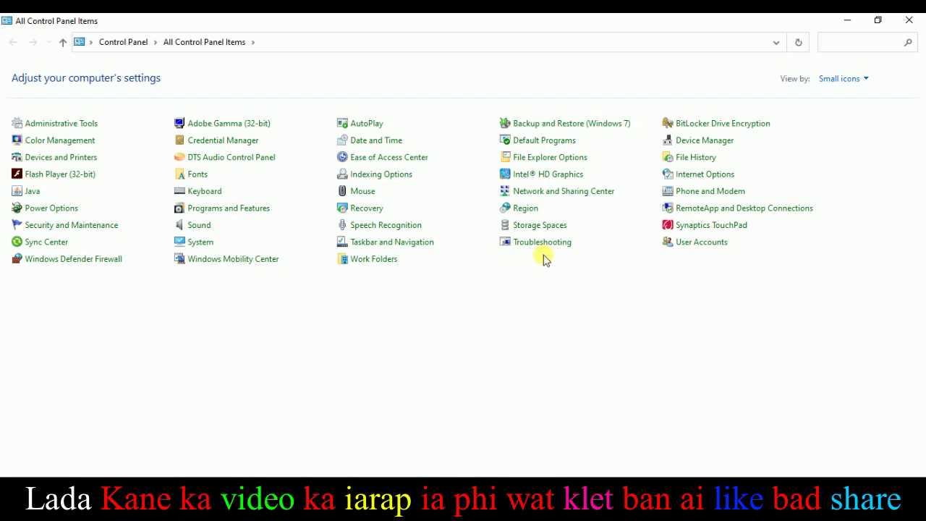
click(253, 209)
scroll(243, 307, down, 5)
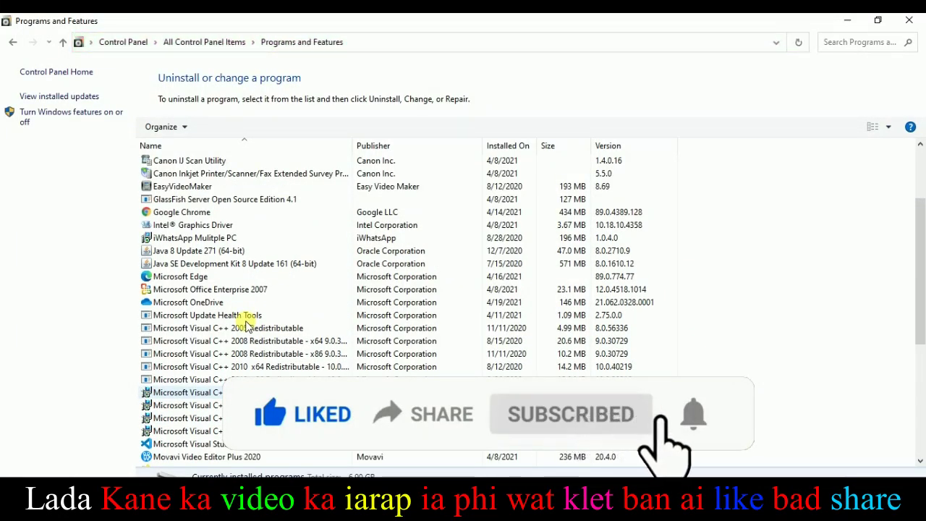
scroll(246, 325, down, 2)
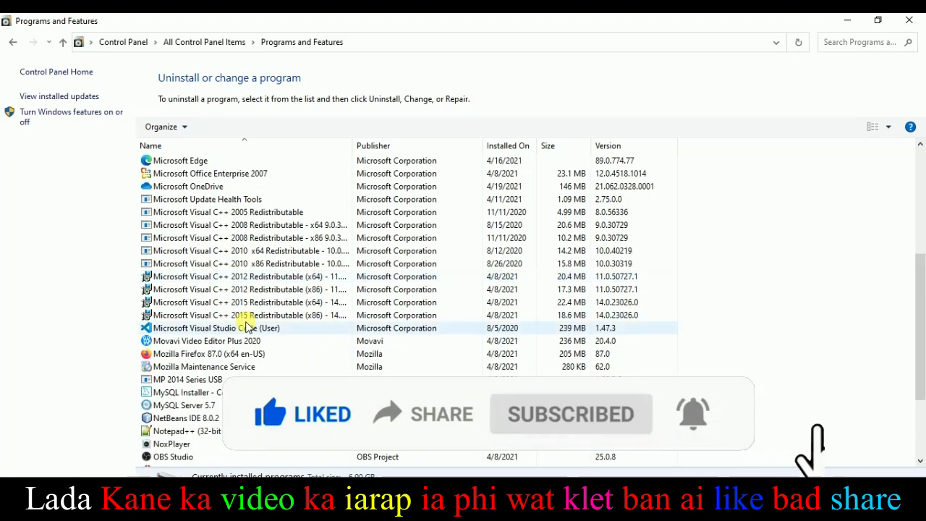
scroll(246, 325, up, 4)
scroll(246, 325, up, 2)
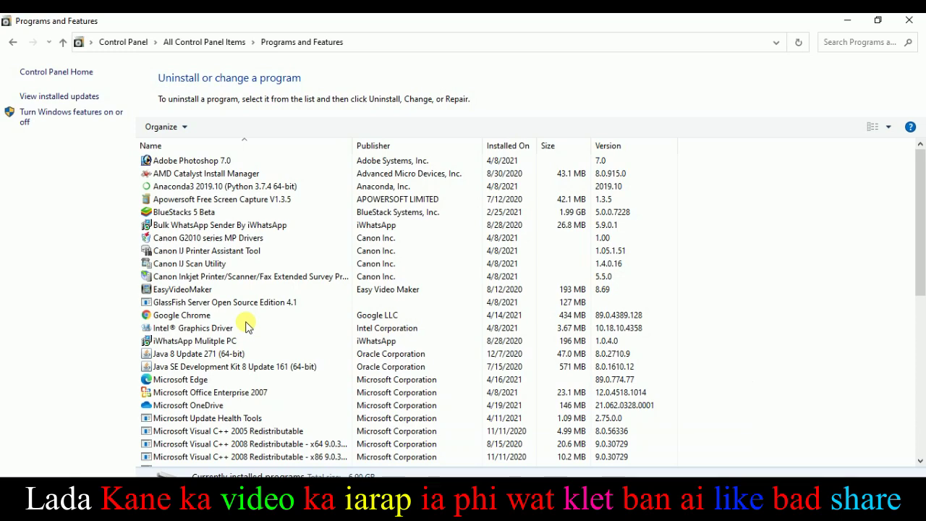
scroll(246, 326, down, 3)
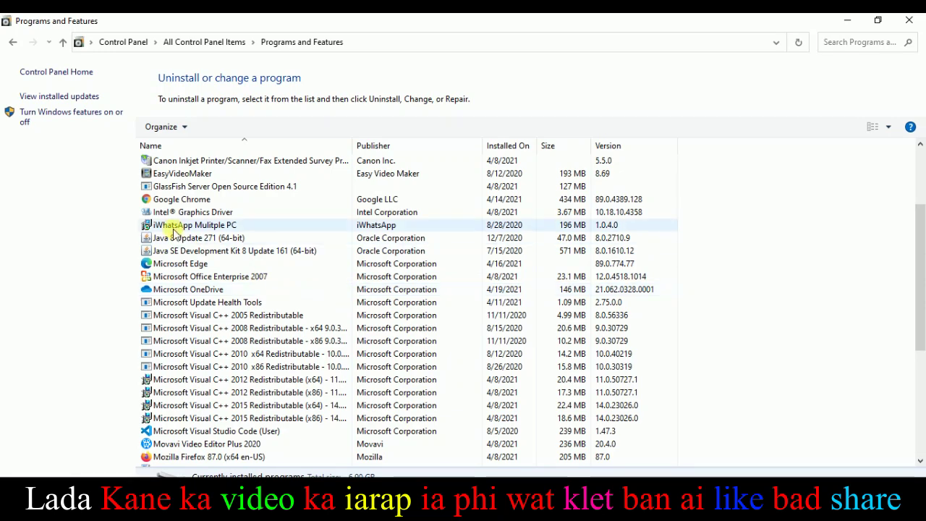
scroll(196, 250, down, 5)
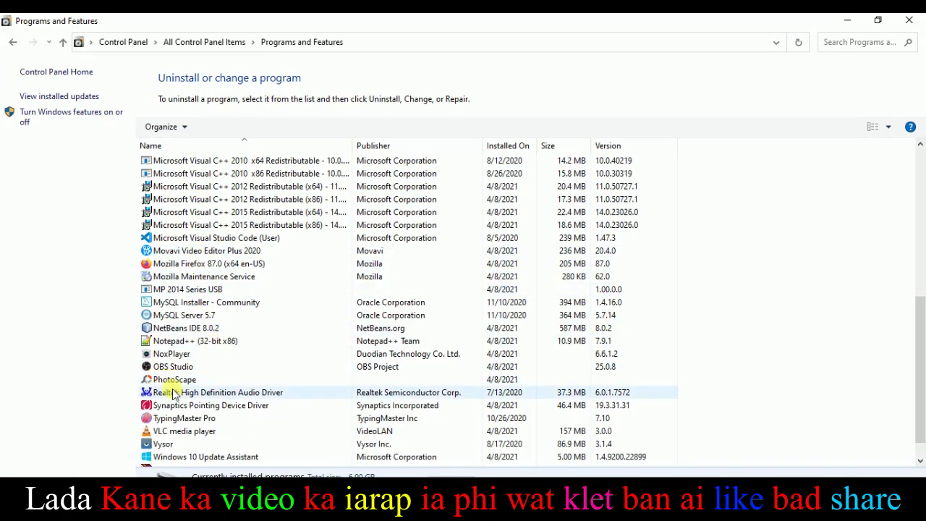
scroll(234, 381, up, 3)
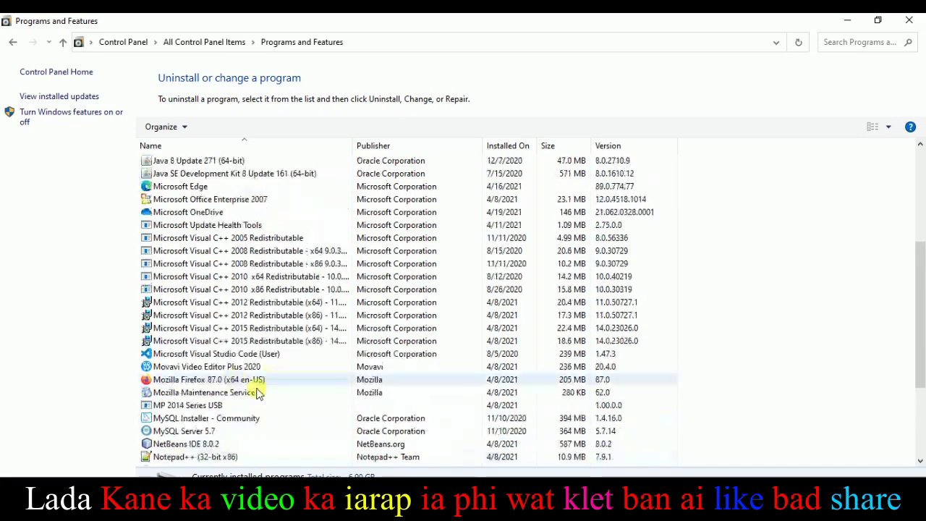
Step: Switch to Google Chrome and search Google for "filehippo" in a new tab
key(alt+Tab)
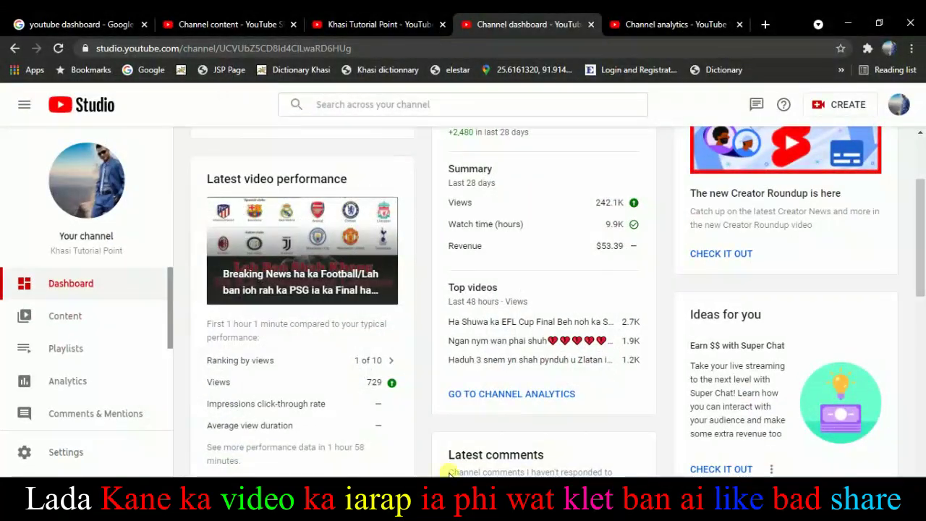
click(765, 23)
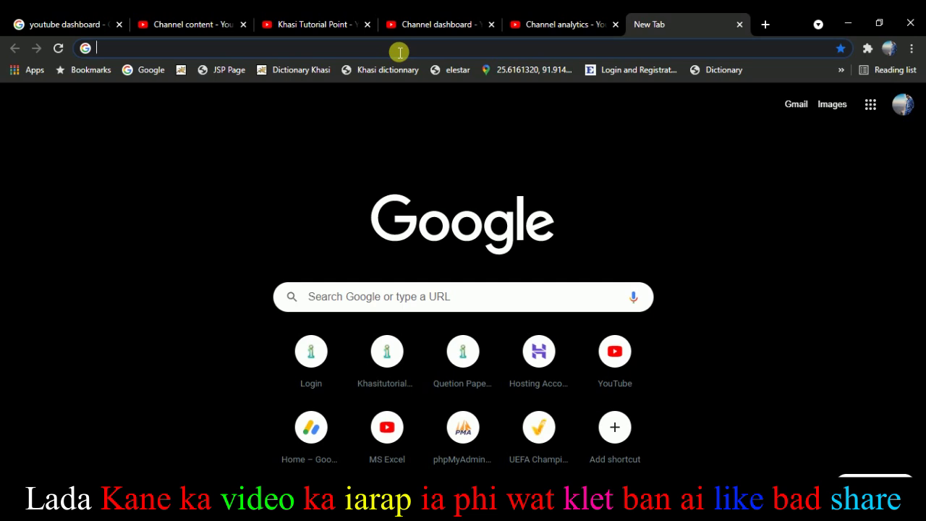
text(fi)
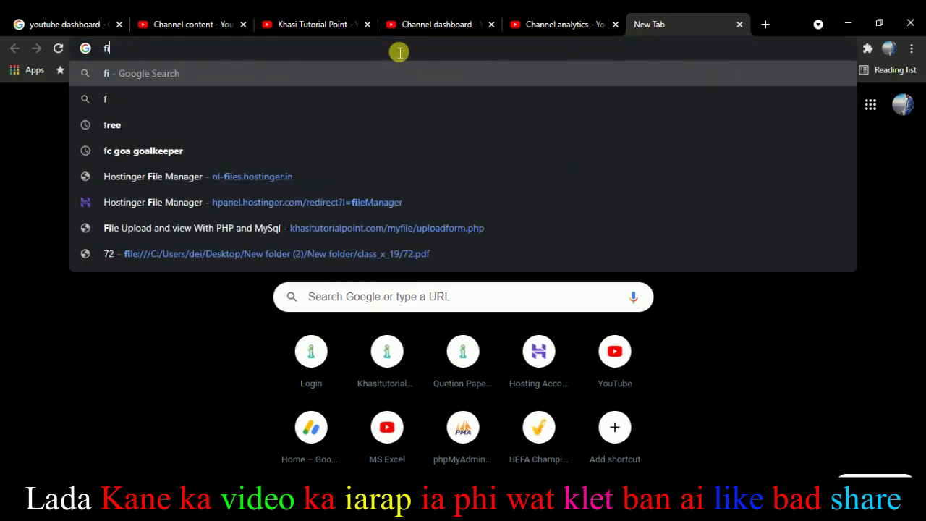
text(lehipo)
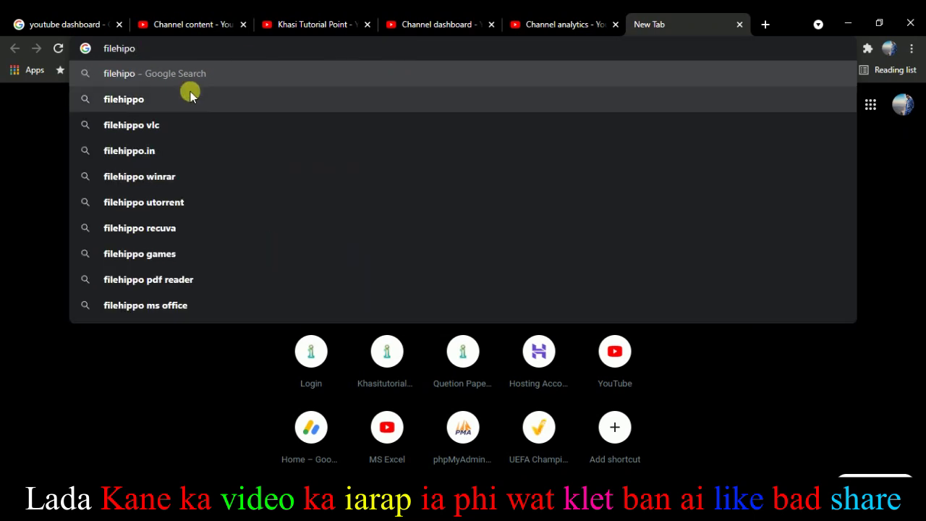
click(163, 102)
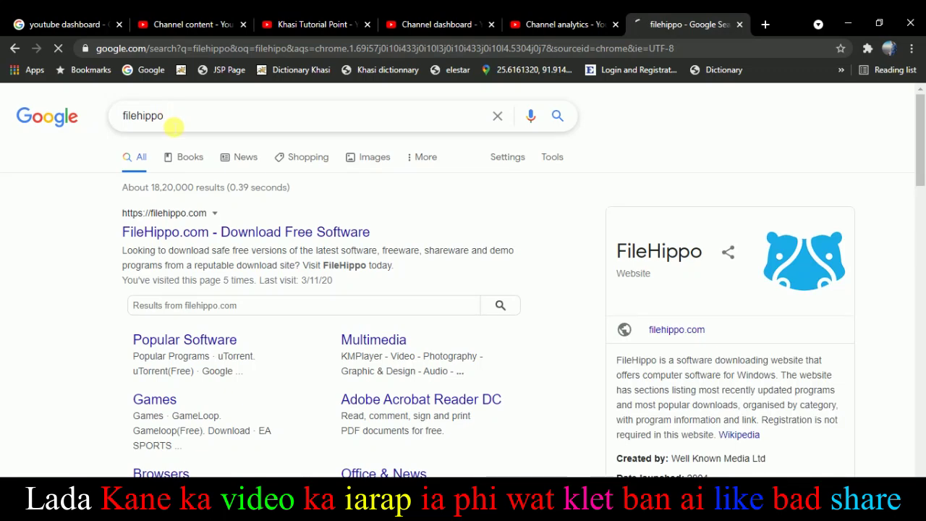
Step: Open FileHippo's Popular Software and Multimedia results in separate new tabs
scroll(232, 198, down, 1)
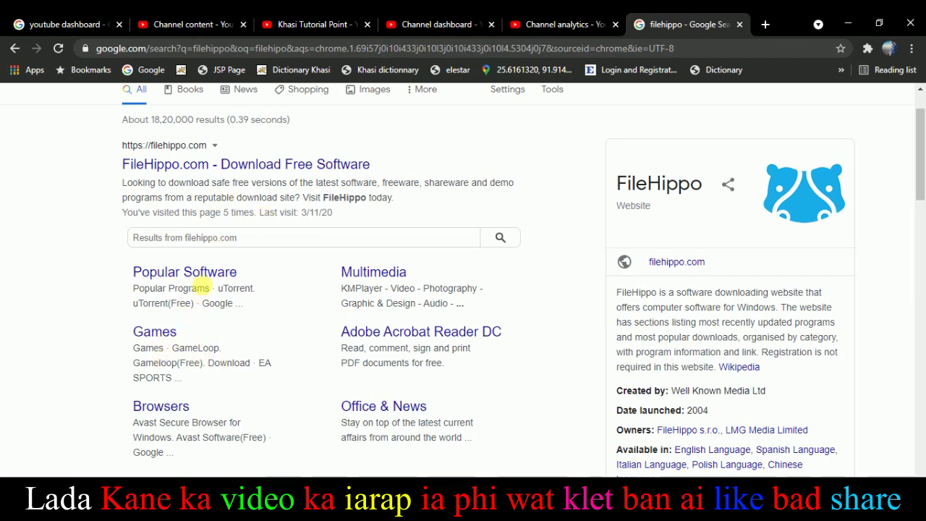
right_click(207, 276)
click(255, 286)
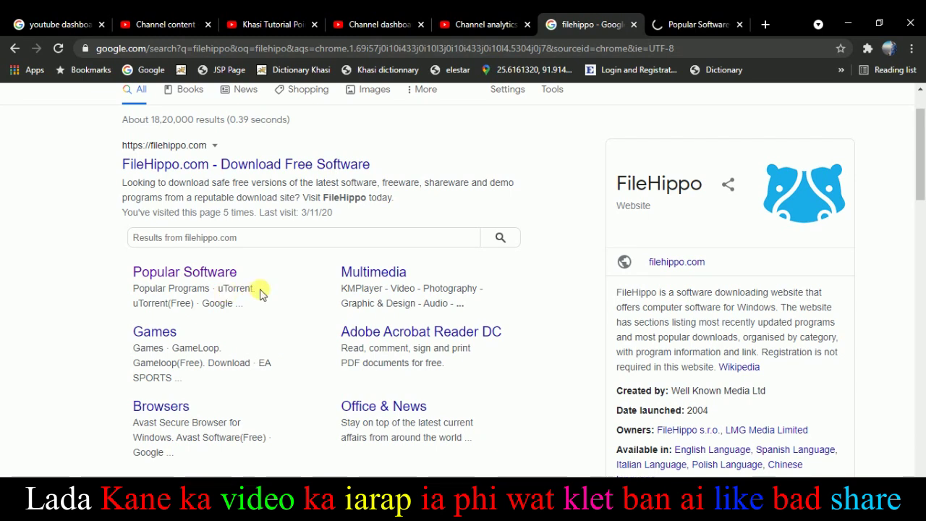
right_click(358, 277)
click(372, 288)
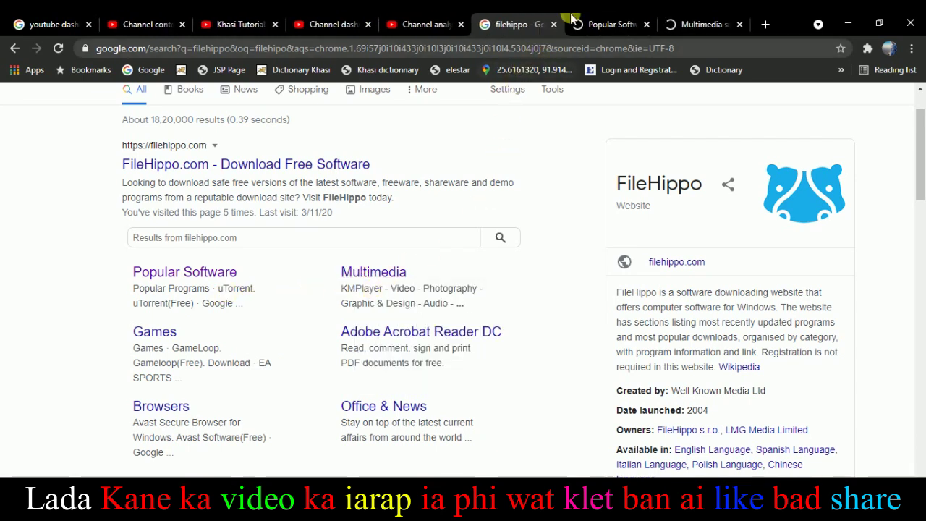
Step: Look through the first two pages of FileHippo's Popular Programs for software to download
click(579, 22)
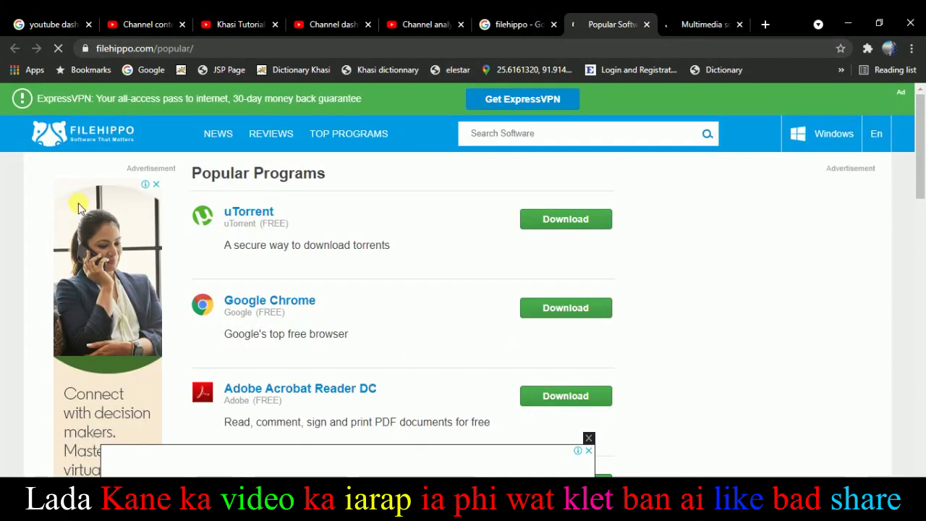
scroll(375, 229, down, 1)
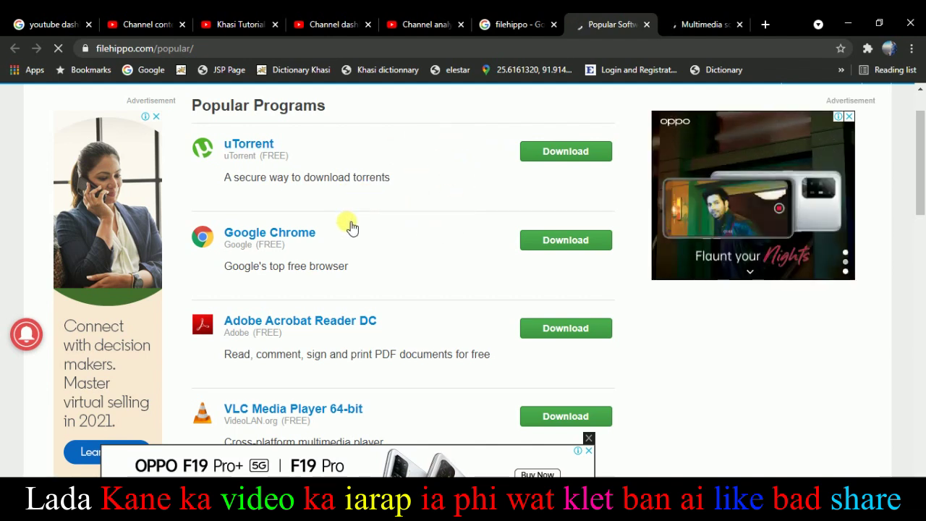
scroll(451, 240, down, 1)
scroll(451, 240, down, 2)
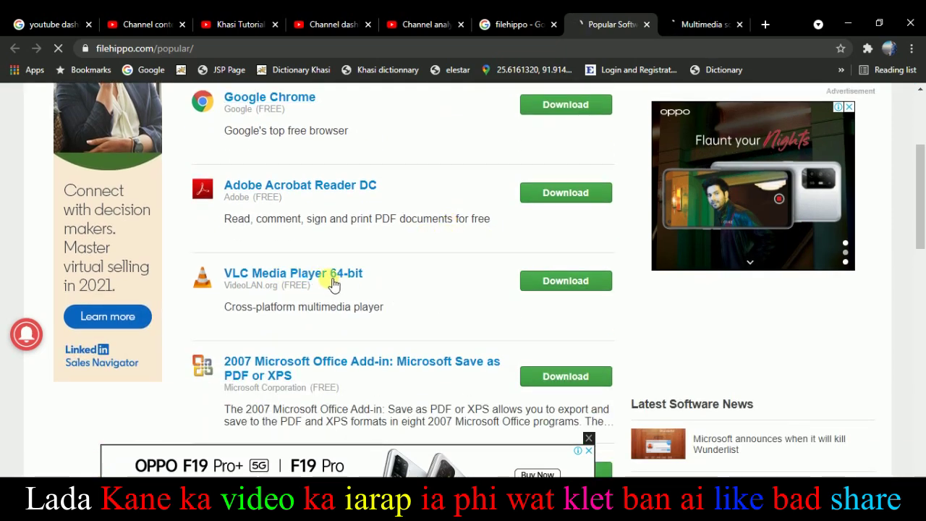
scroll(344, 282, down, 3)
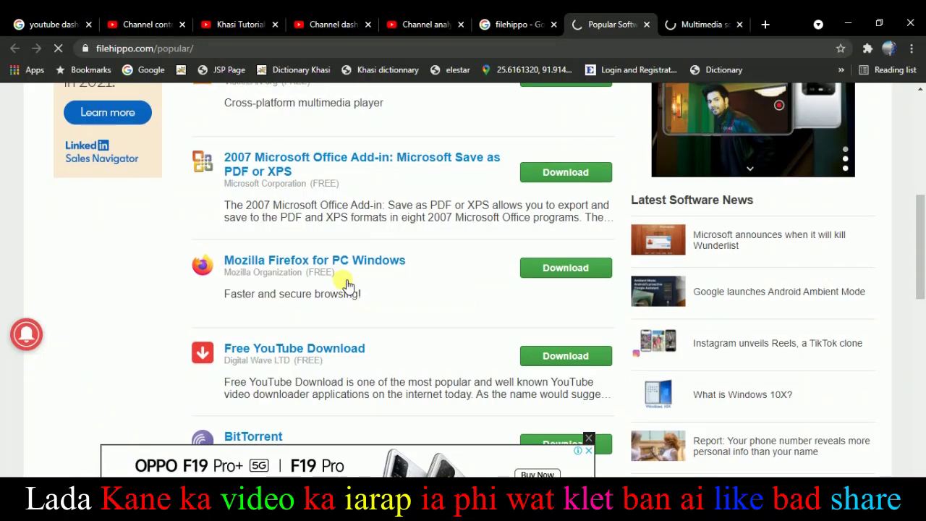
scroll(346, 284, down, 2)
scroll(347, 286, down, 4)
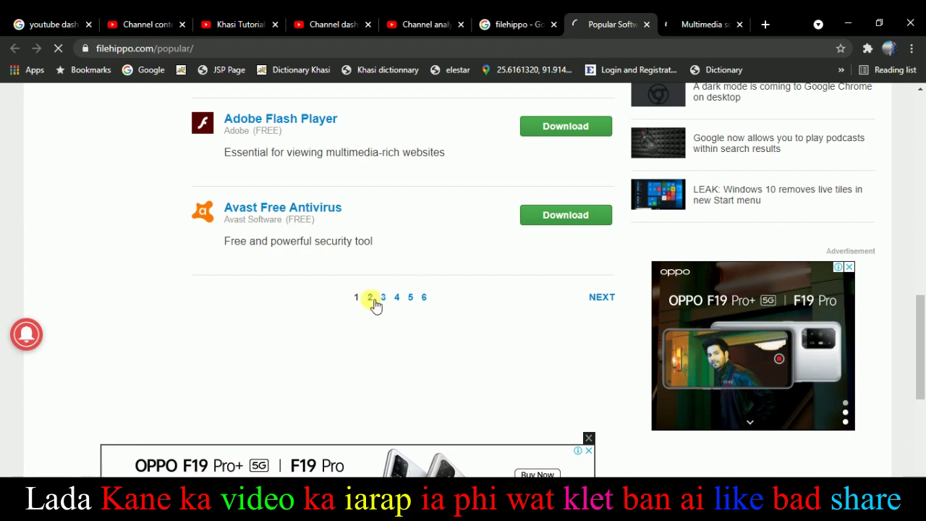
scroll(368, 282, down, 1)
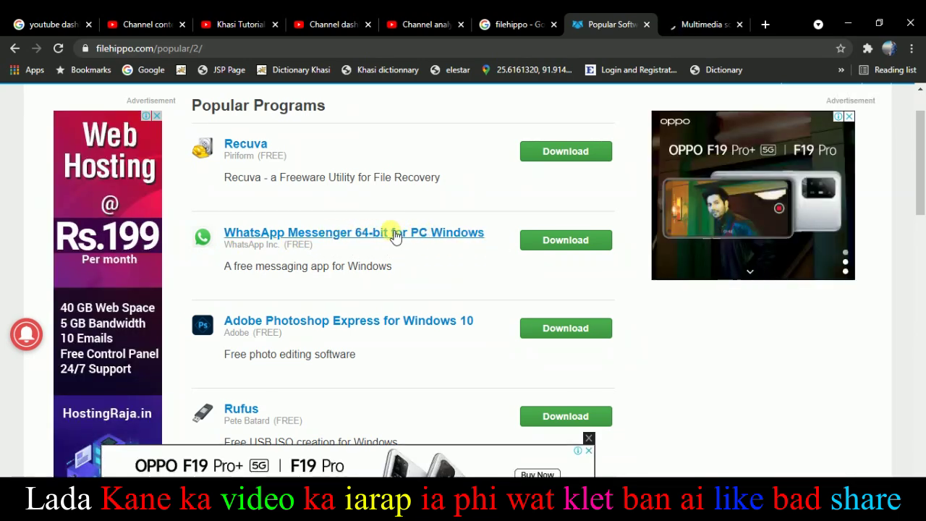
scroll(387, 237, up, 1)
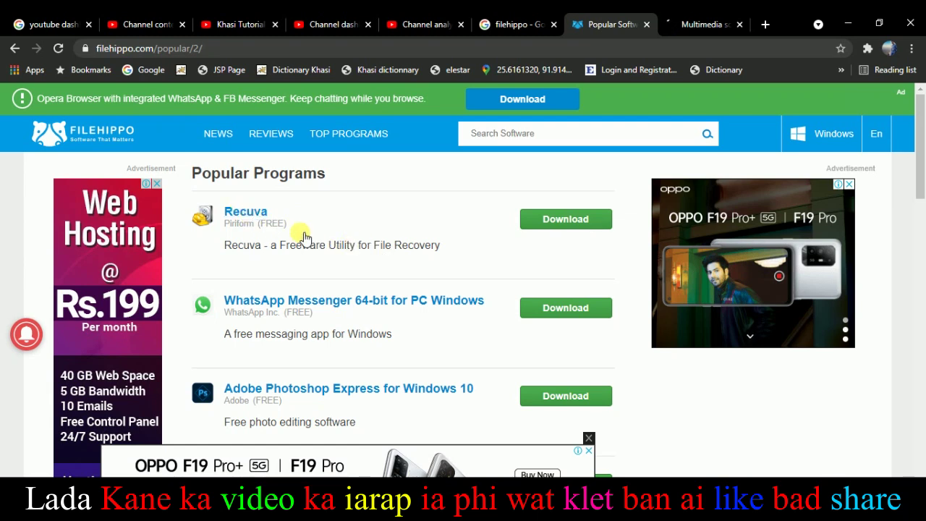
Step: Open the Recuva page and review its description, older versions and download option
click(246, 212)
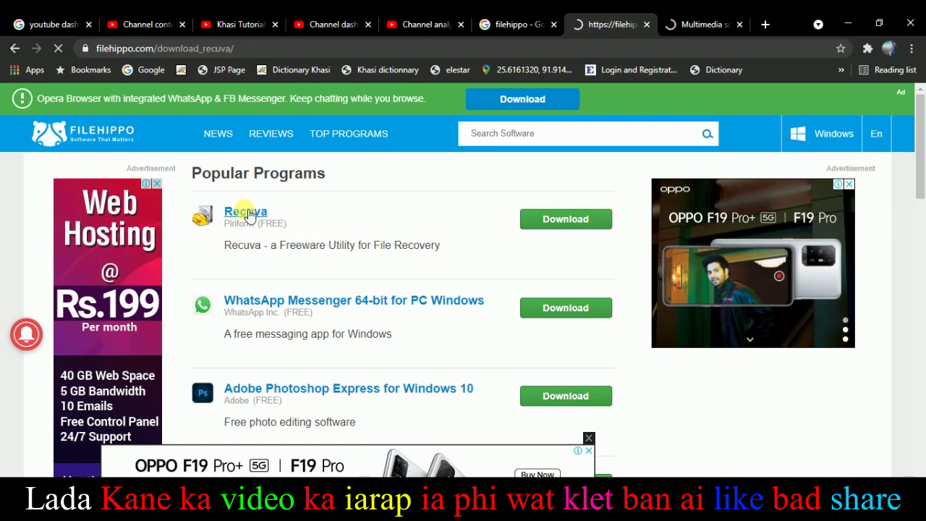
scroll(307, 233, down, 4)
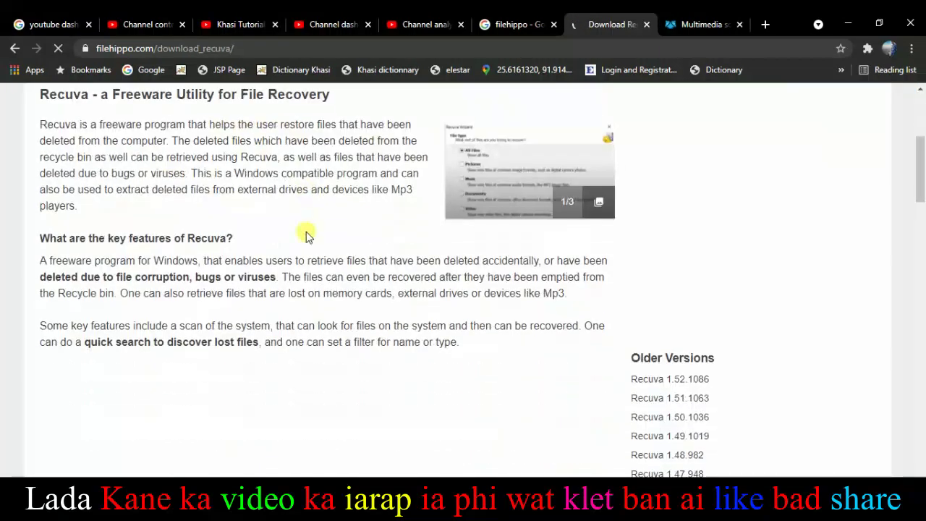
scroll(306, 234, down, 5)
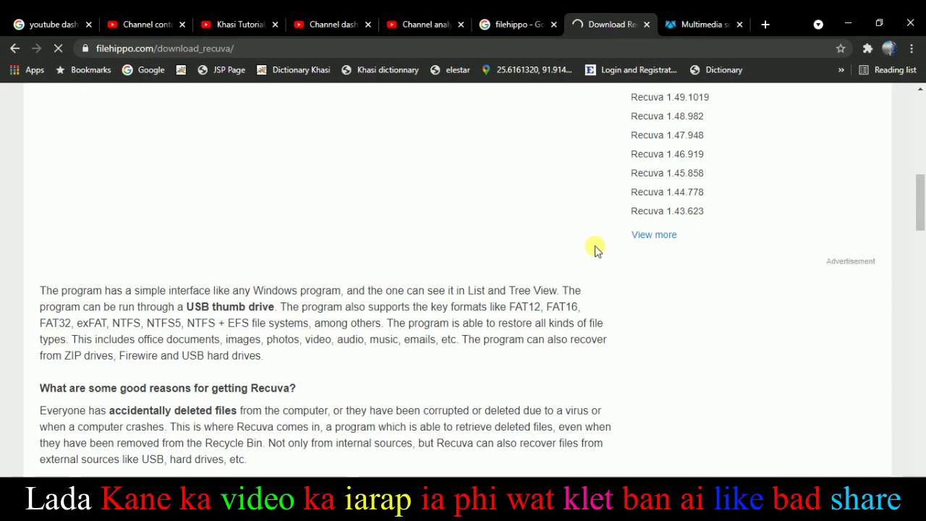
scroll(595, 250, up, 4)
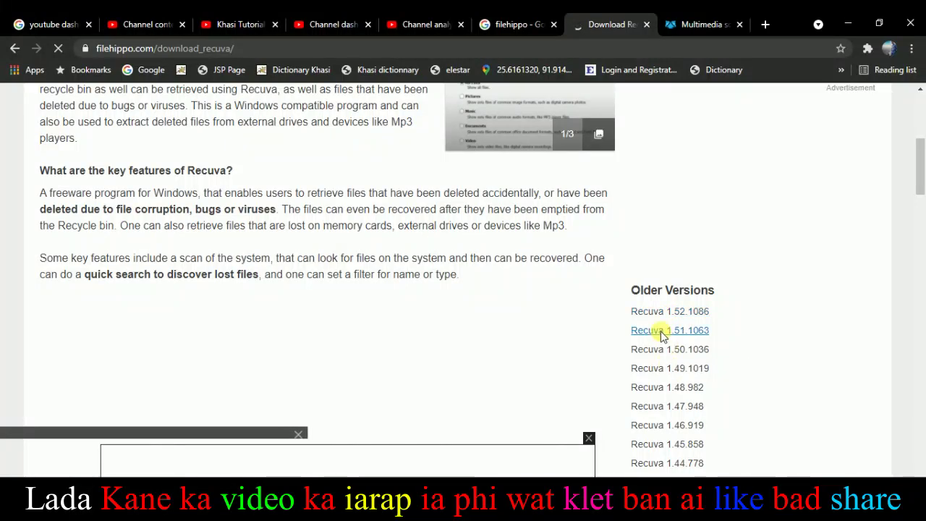
scroll(612, 323, up, 4)
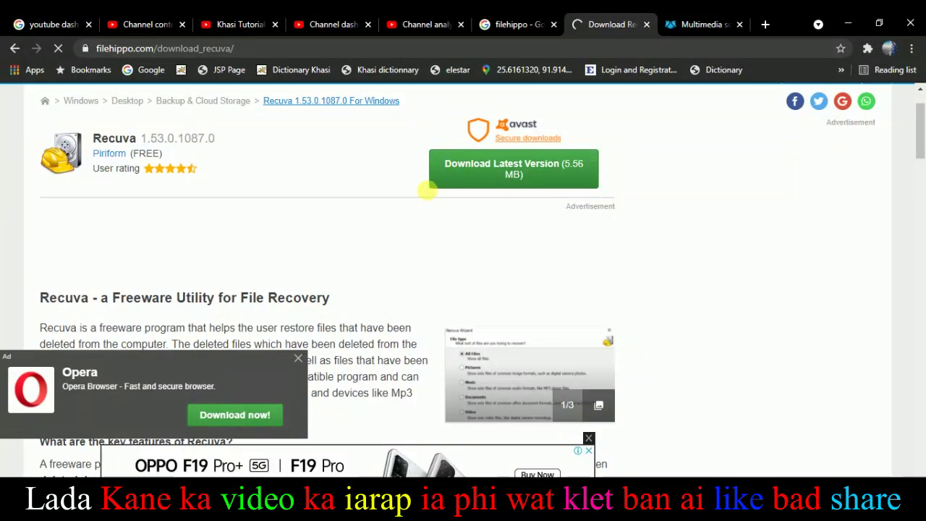
Step: Open FileHippo's Browsers category from the Google results and choose to download Google Chrome
click(521, 24)
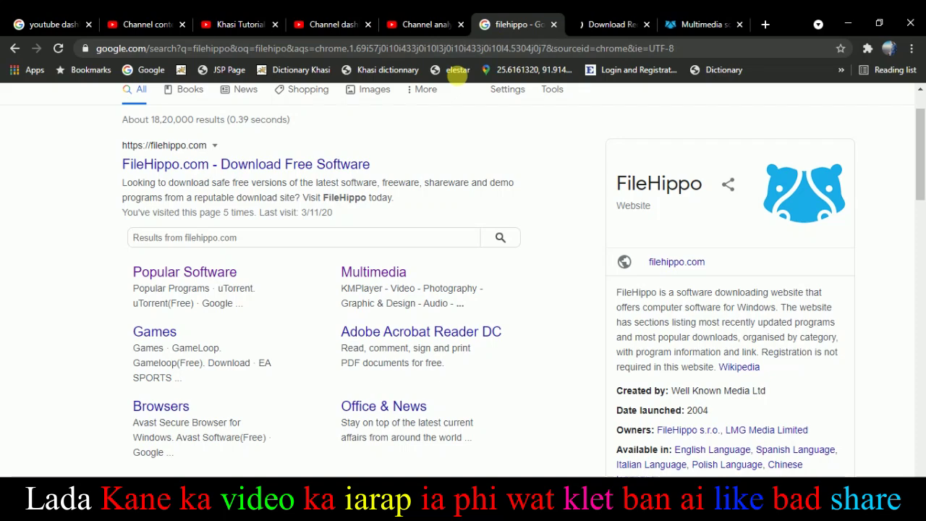
click(174, 406)
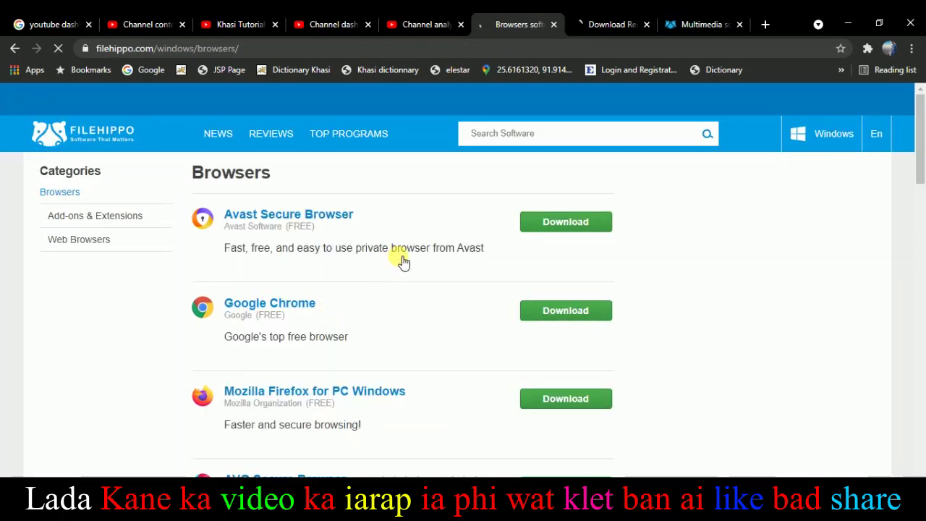
click(550, 317)
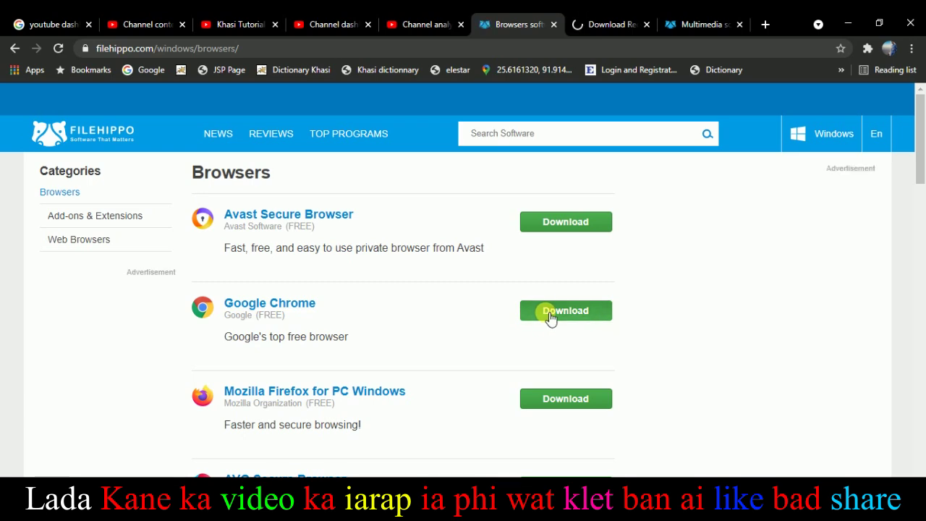
Step: Review the Google Chrome page on FileHippo and request the latest version's download, dismissing the Opera offer
scroll(323, 286, down, 6)
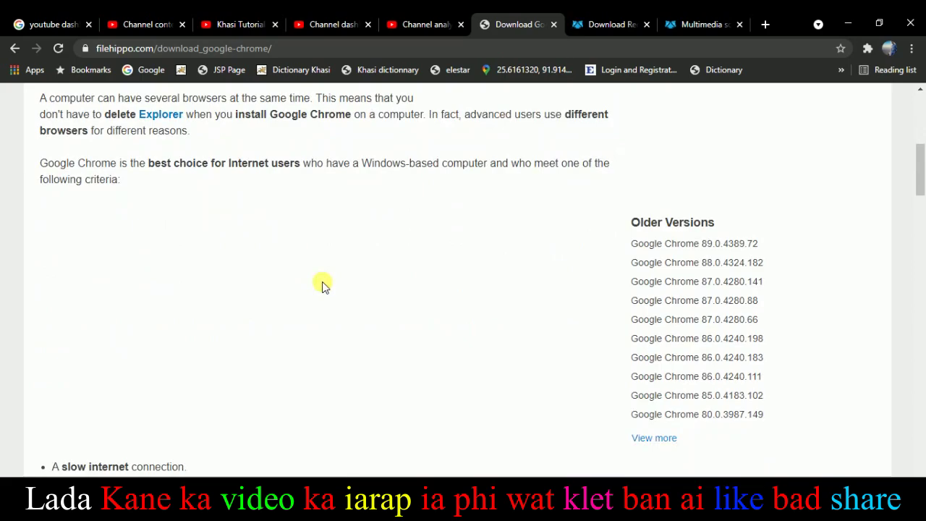
scroll(324, 286, down, 5)
scroll(324, 286, down, 3)
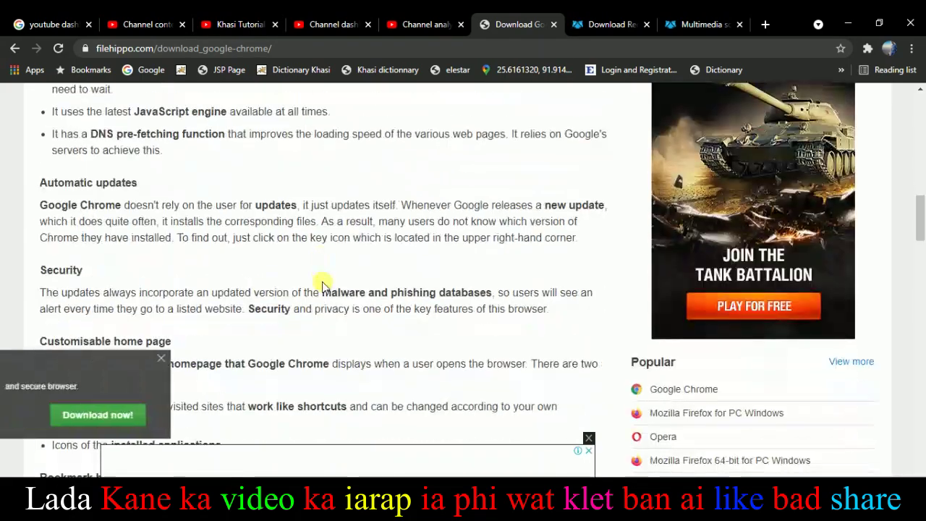
scroll(322, 281, up, 10)
scroll(322, 282, up, 4)
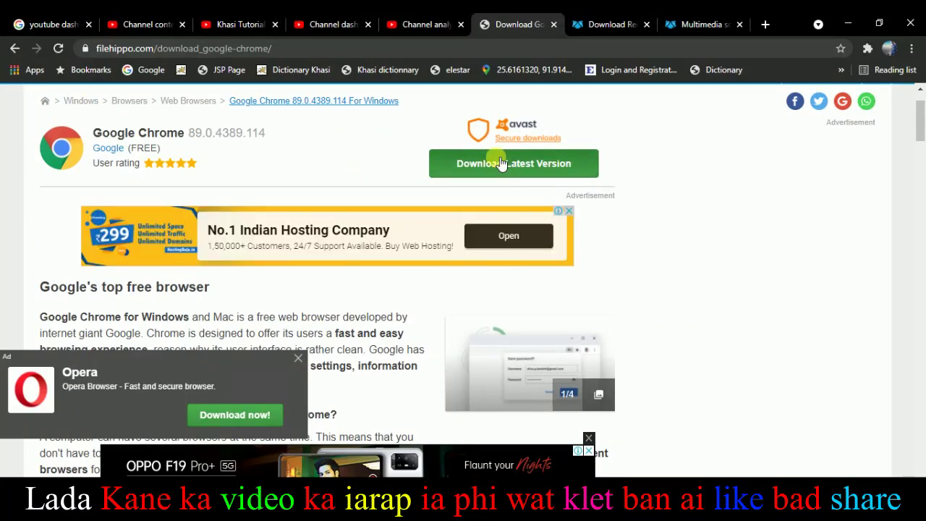
click(499, 162)
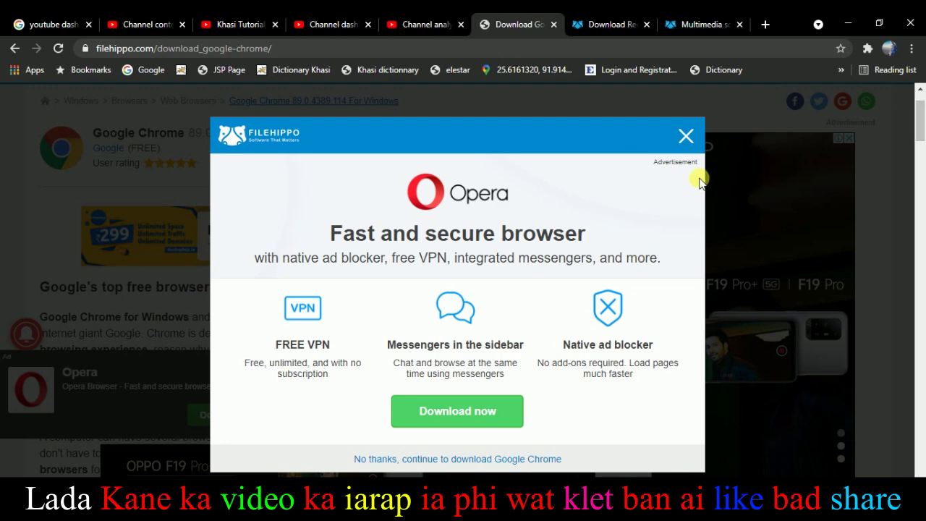
click(686, 136)
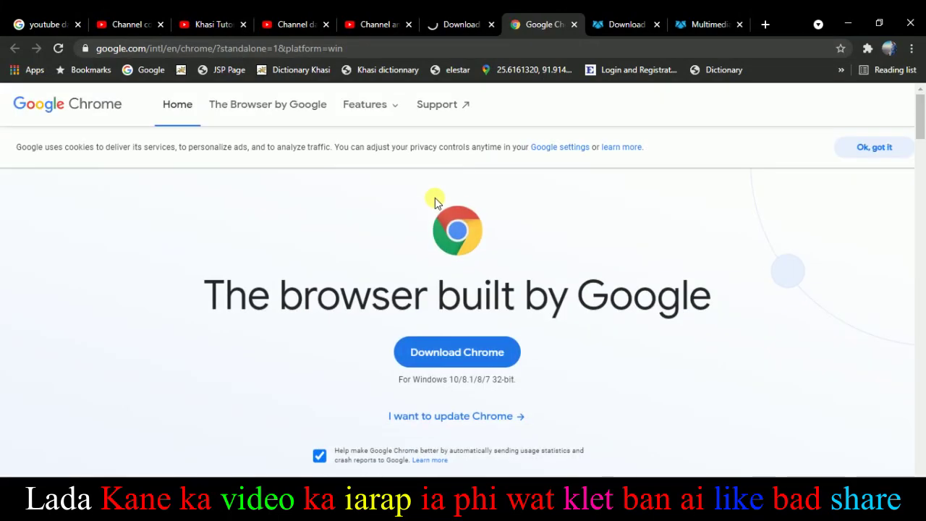
Step: Look through Google's official Chrome download page and close its tab
scroll(377, 296, down, 2)
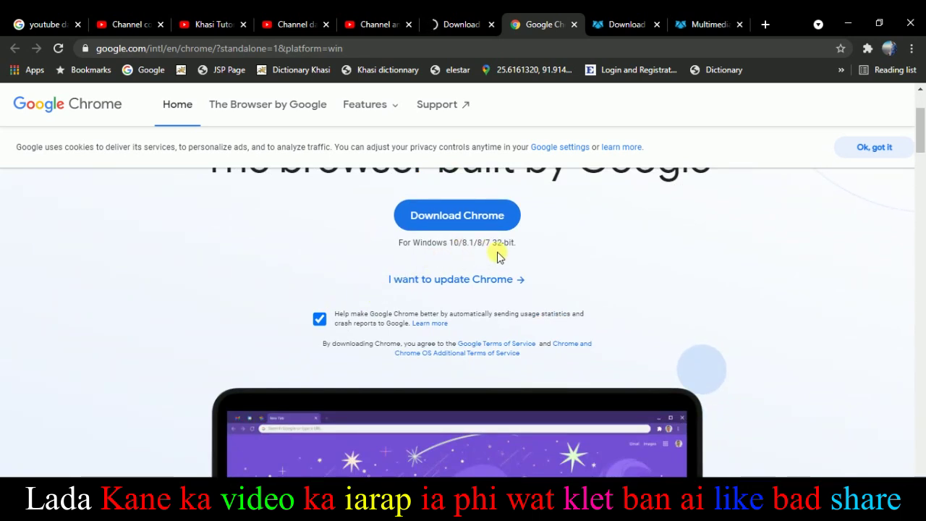
scroll(484, 265, down, 8)
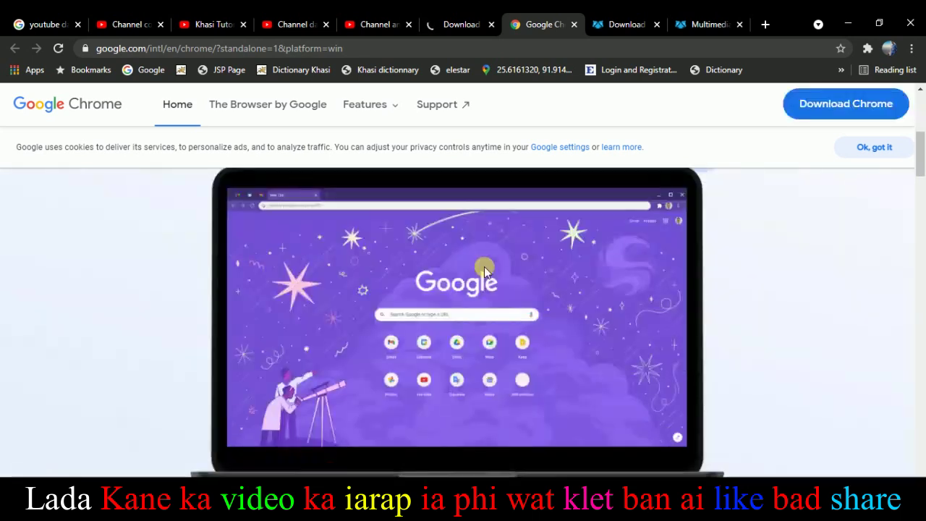
scroll(485, 271, down, 4)
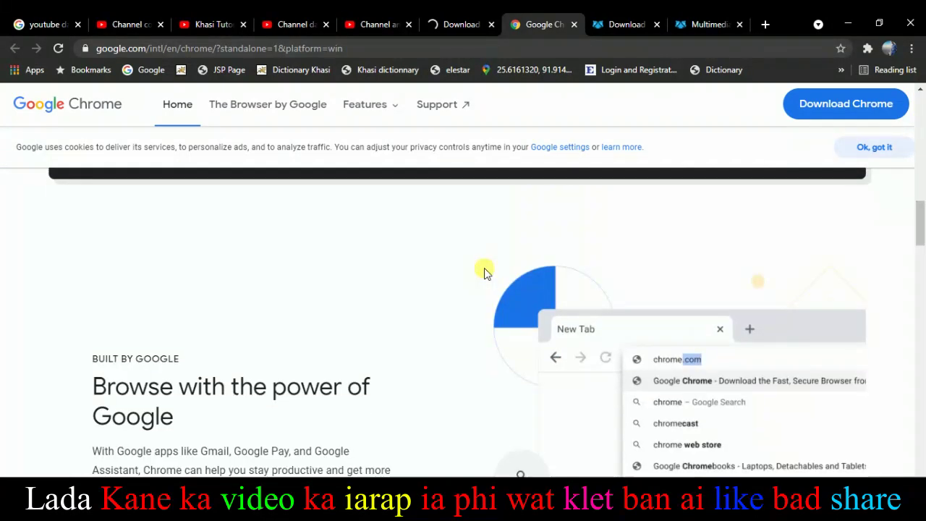
scroll(485, 272, down, 3)
scroll(485, 273, up, 8)
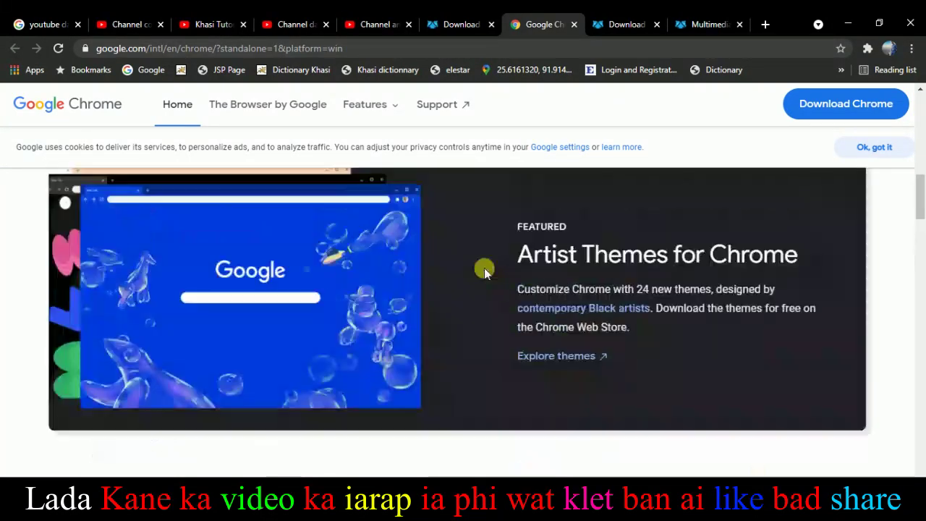
scroll(485, 274, up, 5)
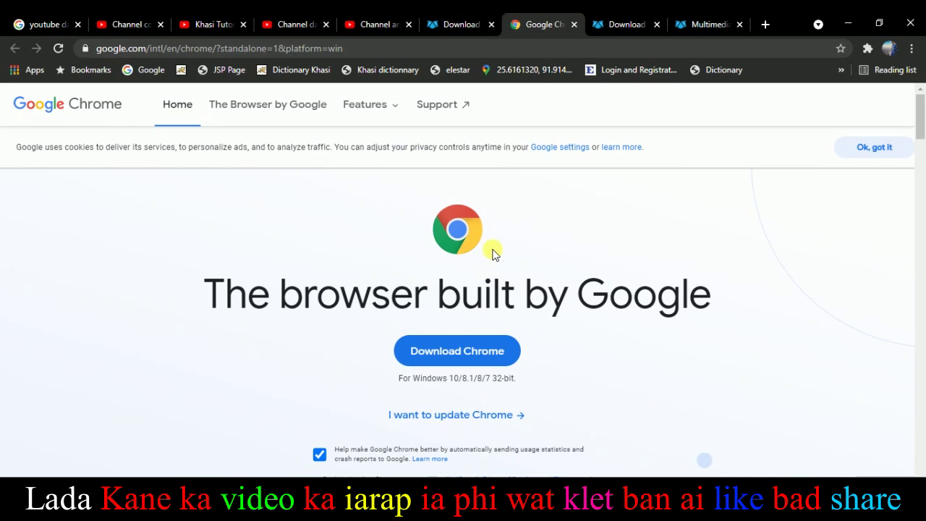
click(573, 24)
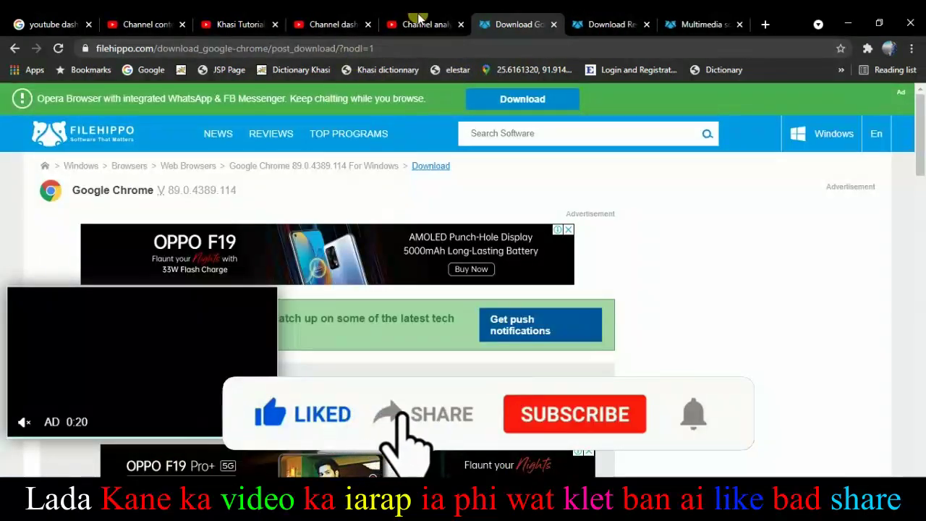
Step: Return to the open Recuva page and read its description, key features and reasons for getting it
click(416, 24)
click(480, 22)
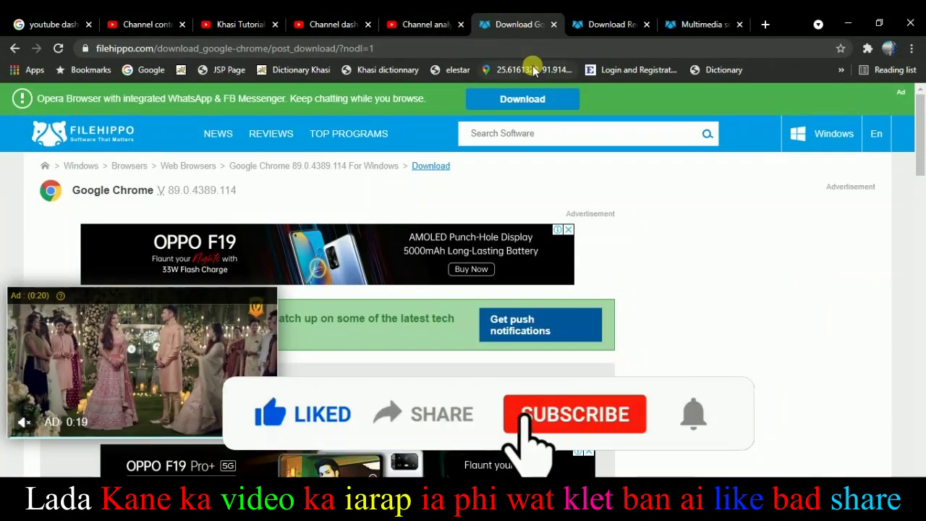
scroll(427, 277, down, 3)
click(577, 25)
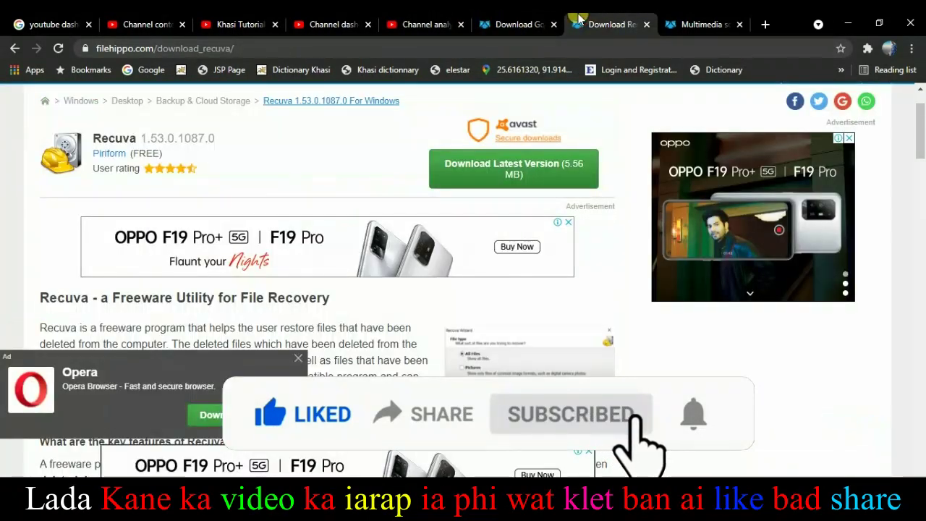
scroll(166, 176, down, 3)
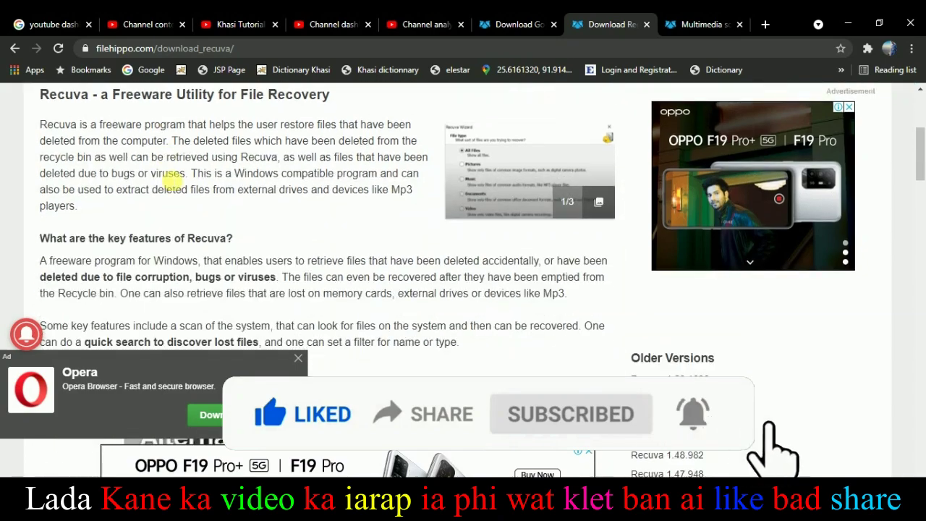
scroll(171, 178, down, 2)
scroll(171, 181, down, 10)
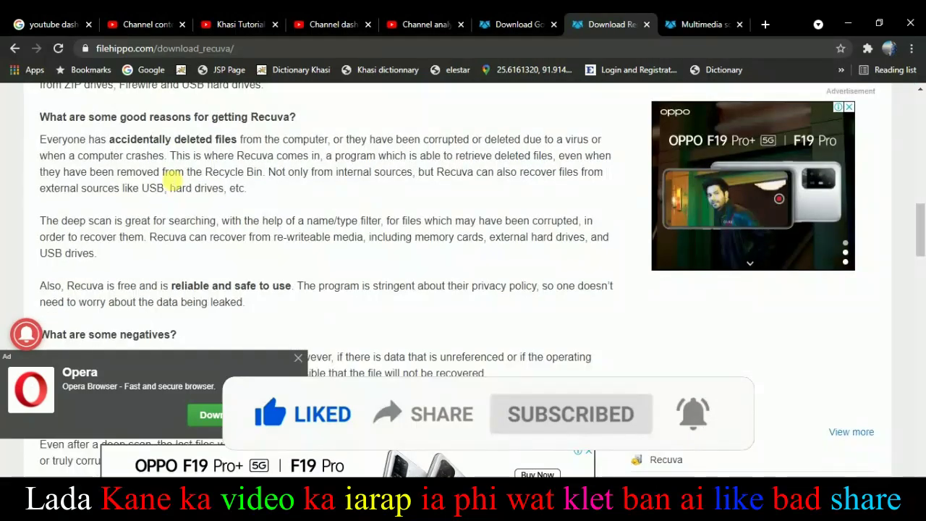
scroll(172, 181, up, 2)
scroll(172, 178, up, 15)
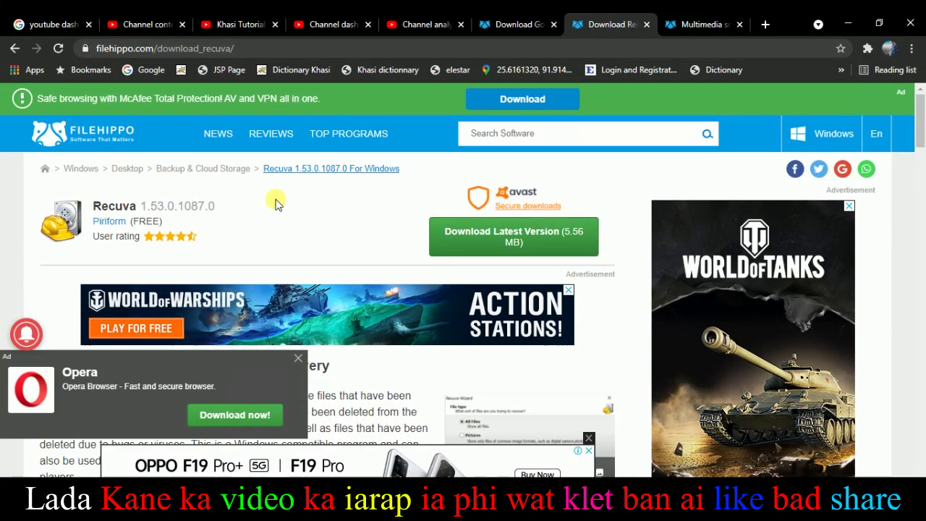
scroll(304, 204, down, 3)
scroll(311, 208, up, 3)
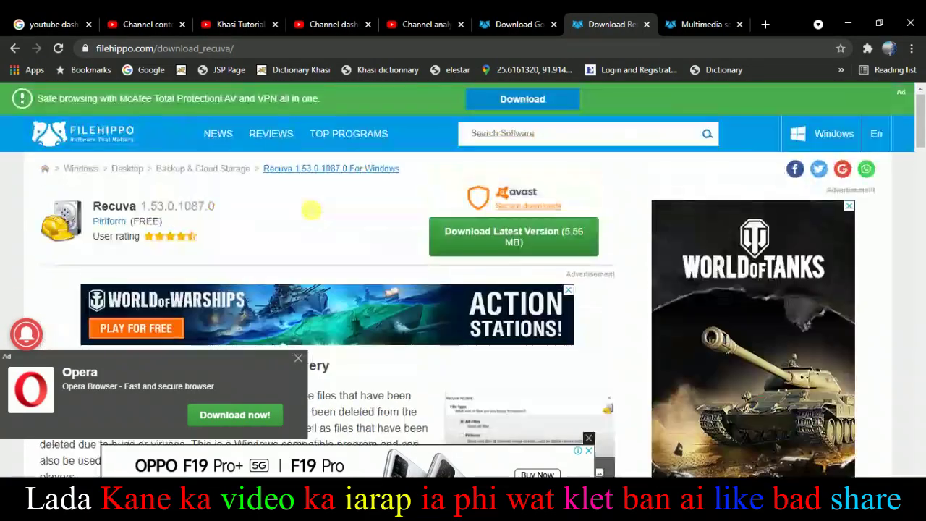
Step: Dismiss the Opera offer and the banner advertisement covering the Recuva page
scroll(329, 210, down, 1)
scroll(396, 219, down, 8)
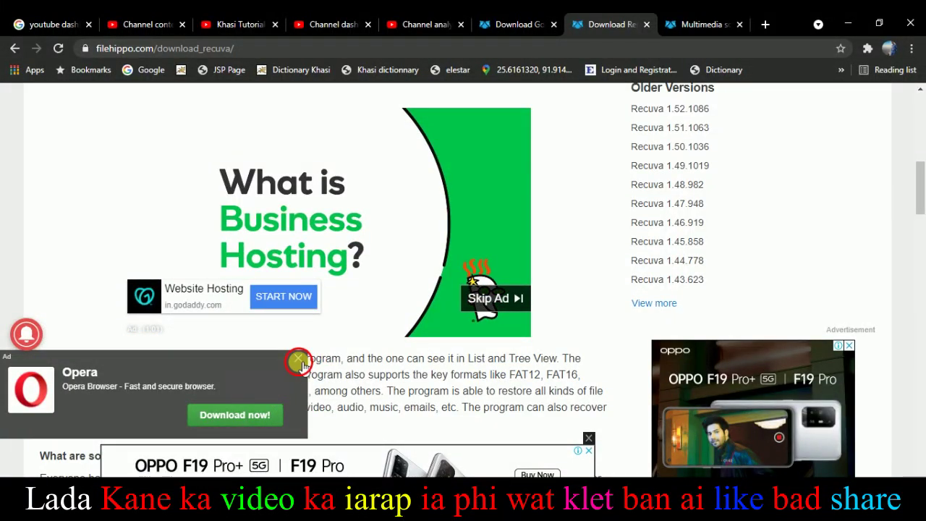
click(298, 362)
click(589, 438)
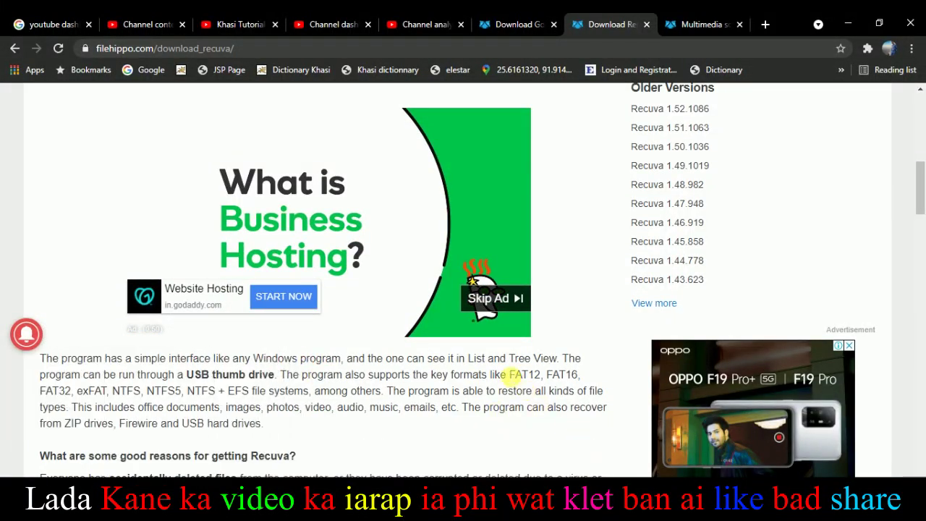
Step: Examine Recuva's technical details, including file size, Windows requirements, available languages and license
scroll(506, 374, down, 5)
scroll(505, 373, down, 4)
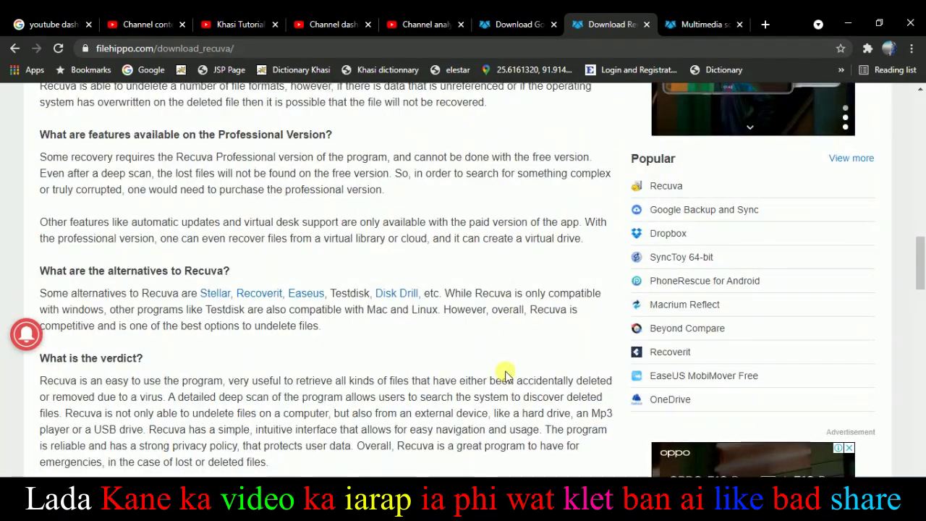
scroll(255, 364, down, 5)
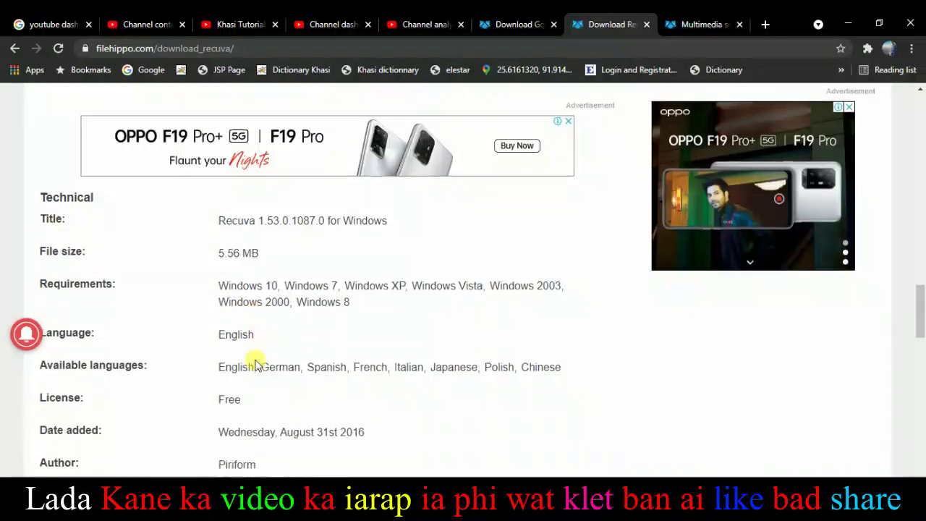
scroll(255, 364, down, 1)
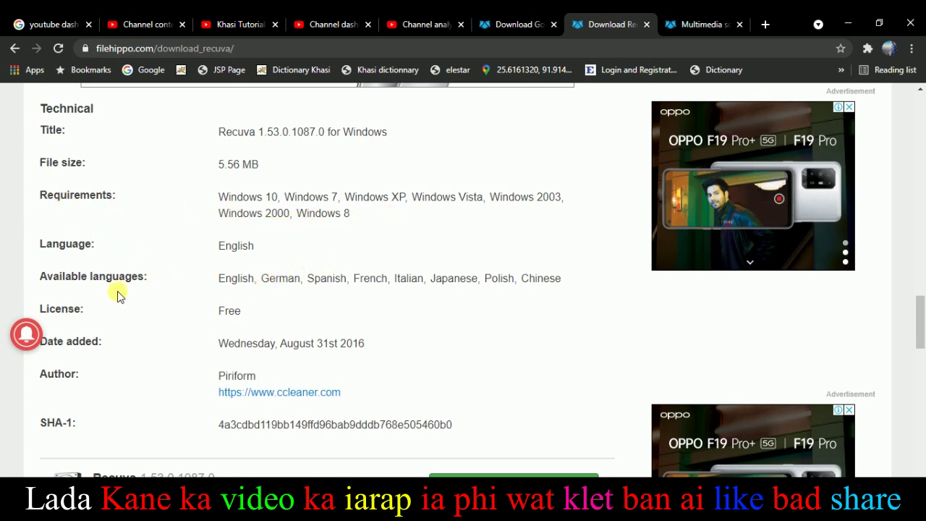
scroll(120, 295, up, 1)
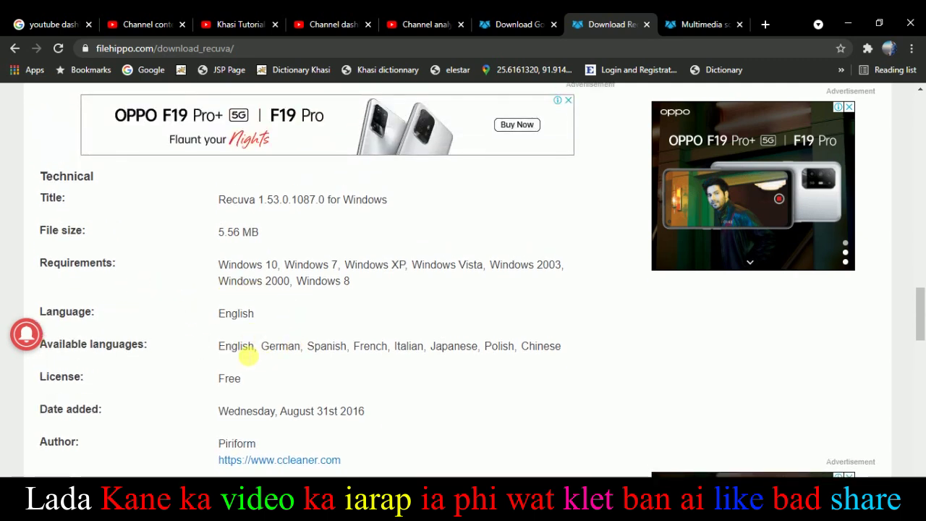
Step: Switch to FileHippo's open Multimedia category and look through the listed free programs
click(698, 23)
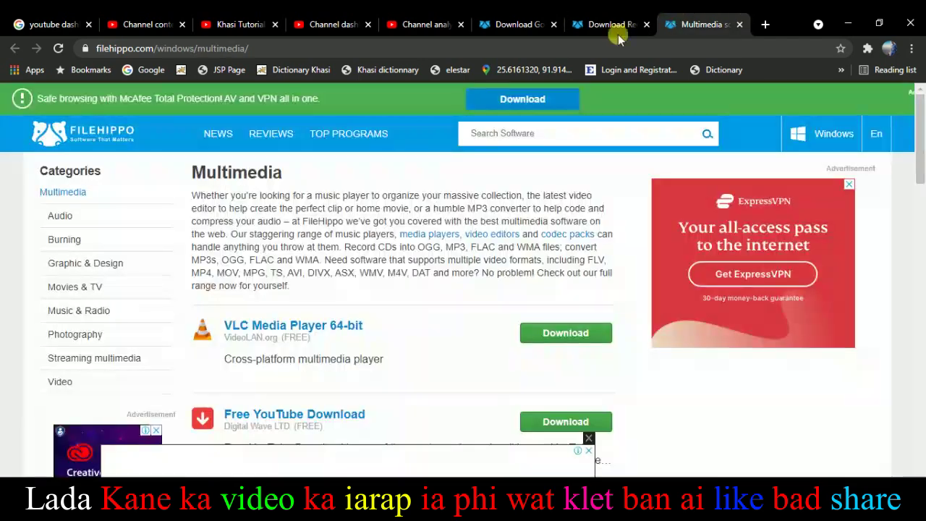
scroll(264, 282, down, 2)
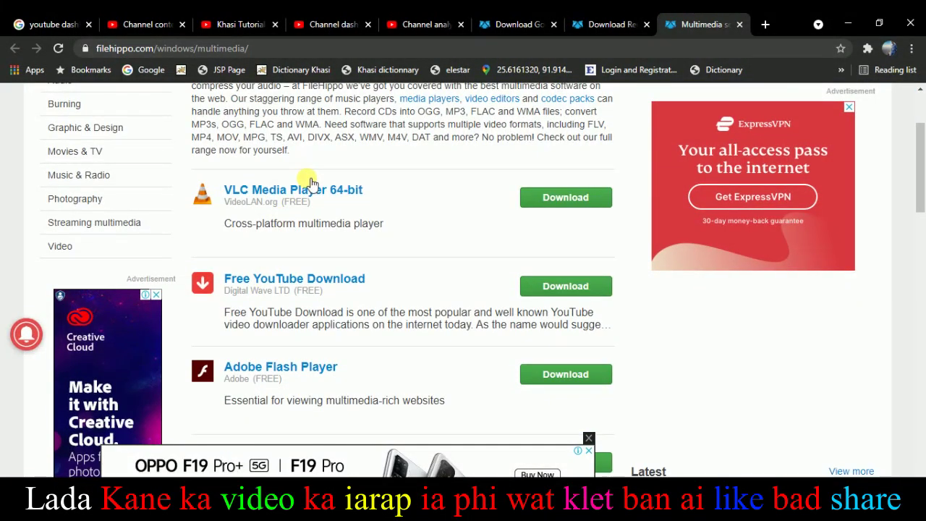
scroll(337, 217, down, 3)
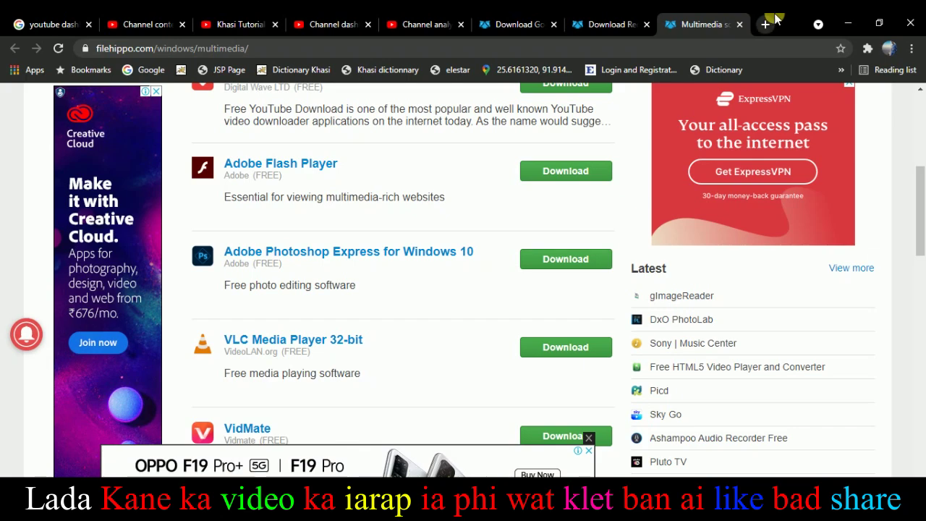
Step: Minimize the browser, close Programs and Features, and open the computer's system properties from This PC to review its specifications
click(848, 22)
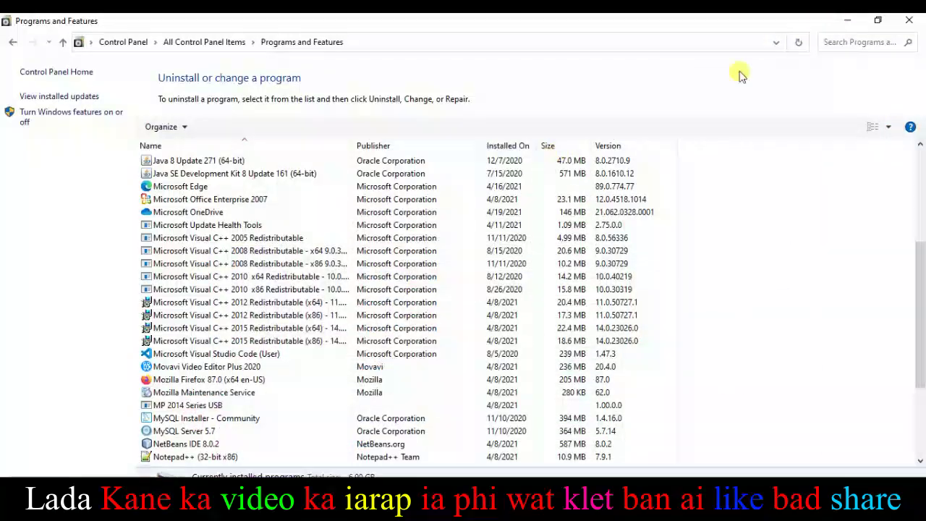
click(910, 20)
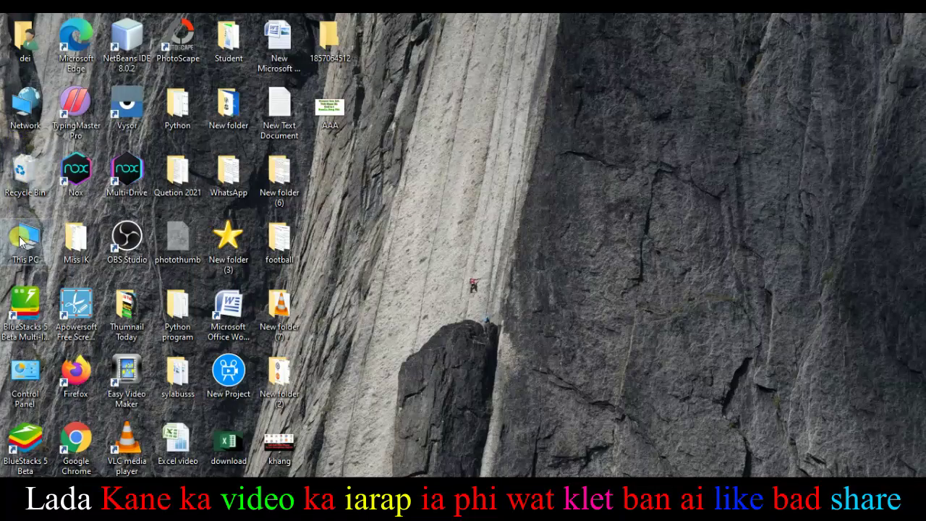
double_click(22, 241)
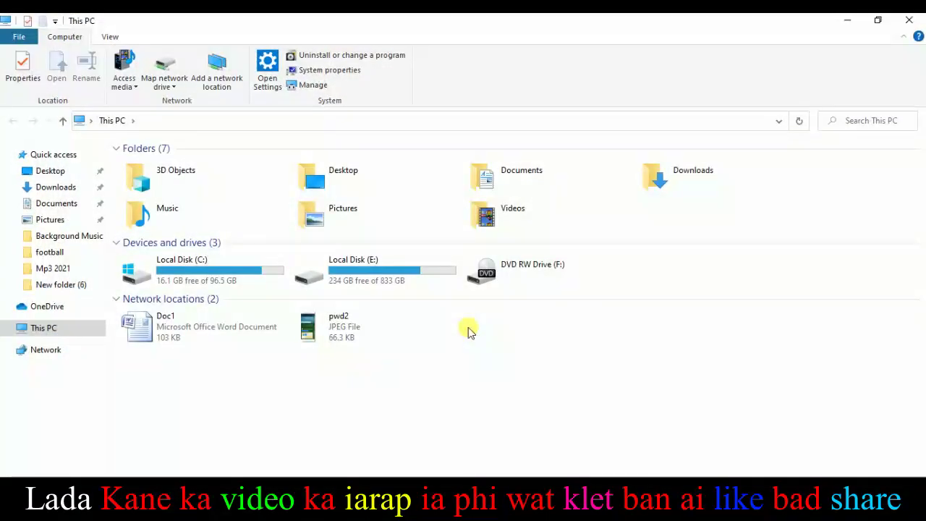
right_click(469, 327)
click(506, 467)
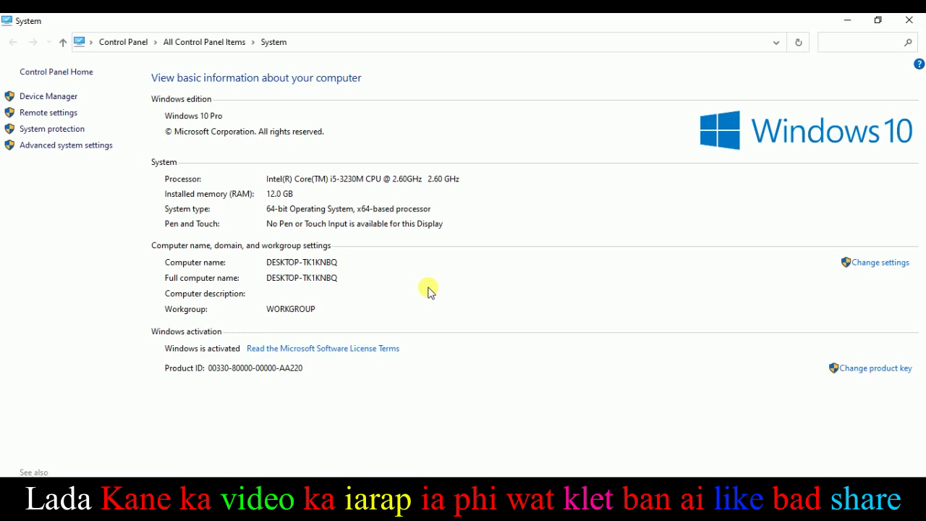
mouse_move(232, 463)
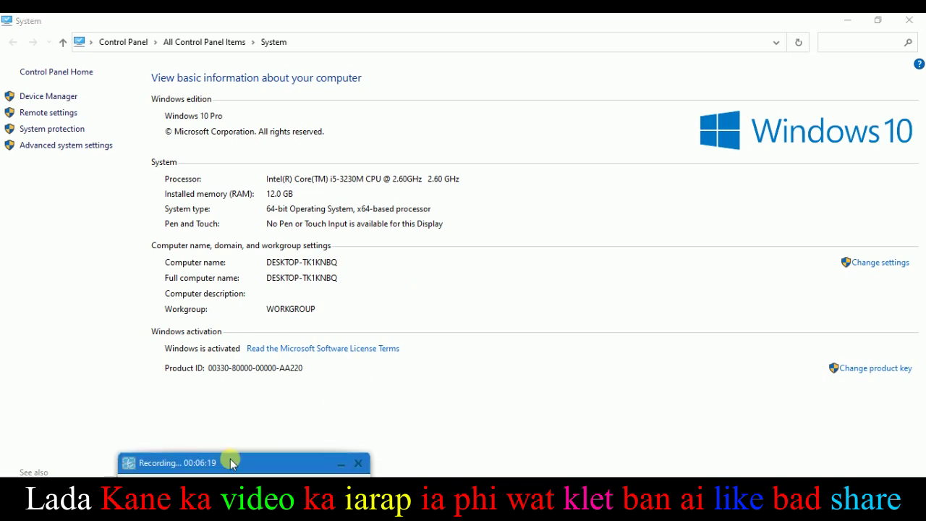